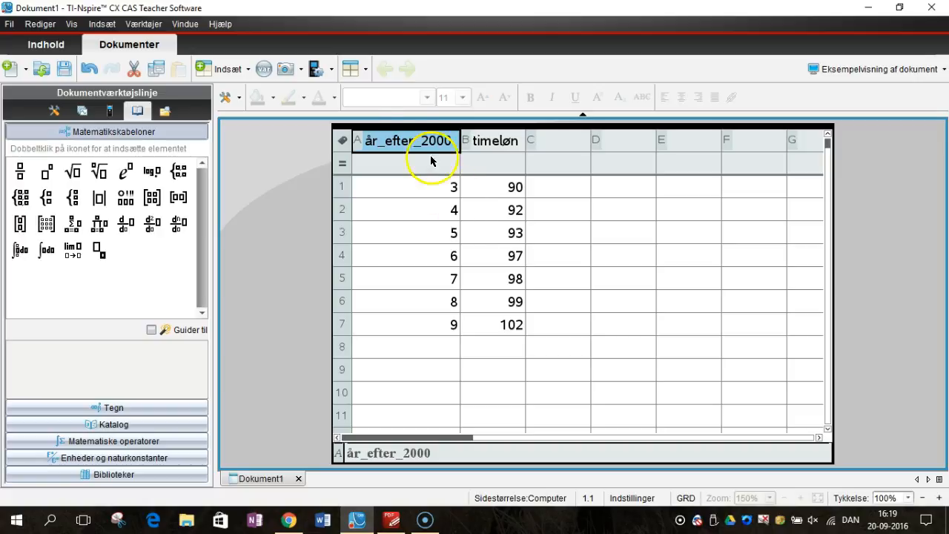
# Split the page into two side-by-side areas and add a Data & Statistics application beside the spreadsheet.
pyautogui.click(359, 70)
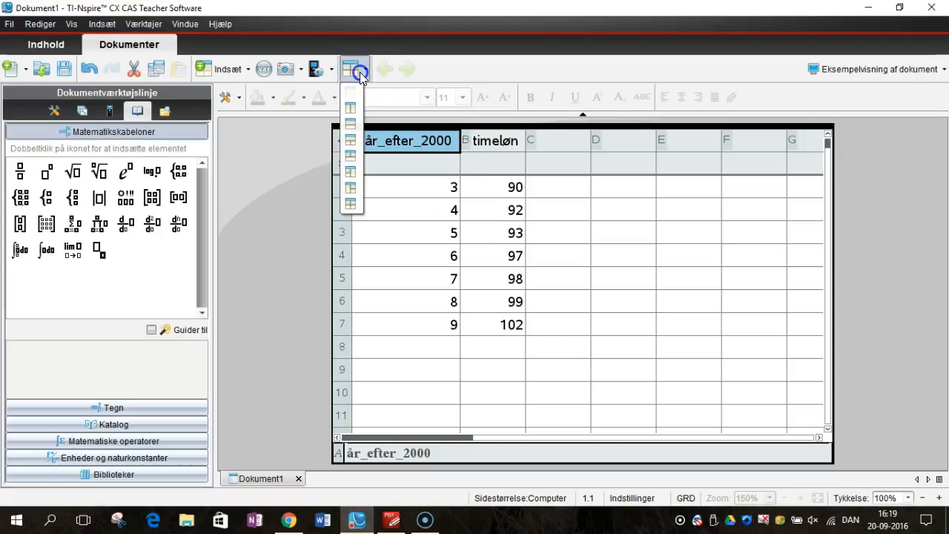
pyautogui.click(351, 112)
pyautogui.click(650, 301)
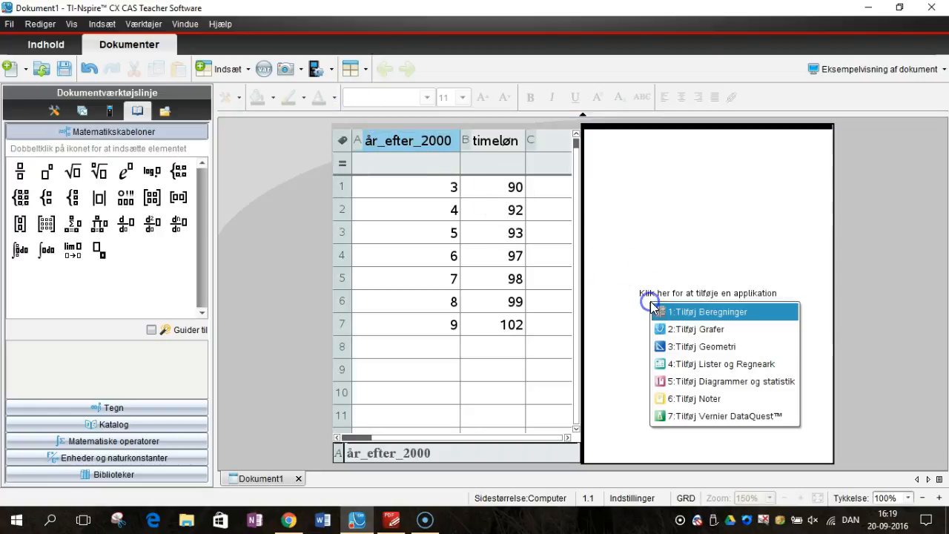
pyautogui.click(725, 383)
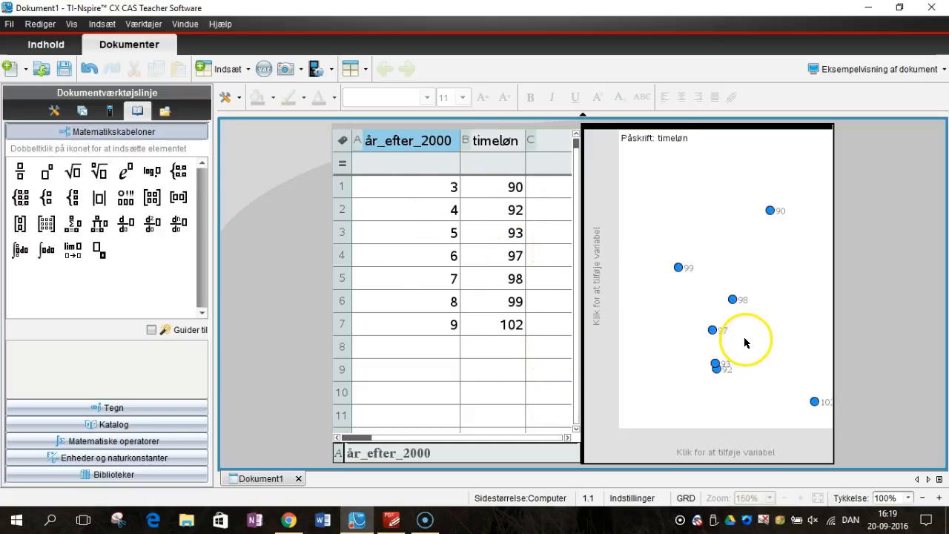
# Plot the data with år_efter_2000 on the horizontal axis and timeløn on the vertical axis.
pyautogui.click(753, 451)
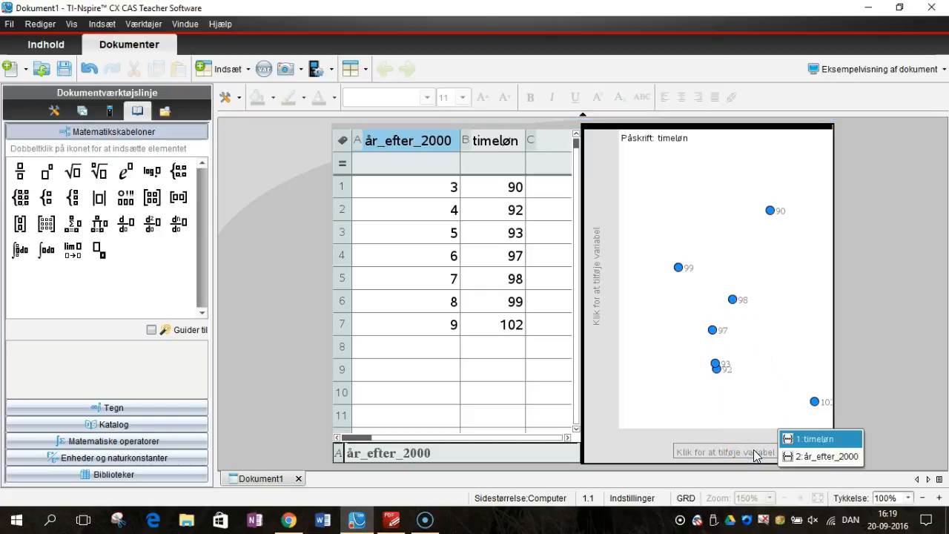
pyautogui.click(801, 457)
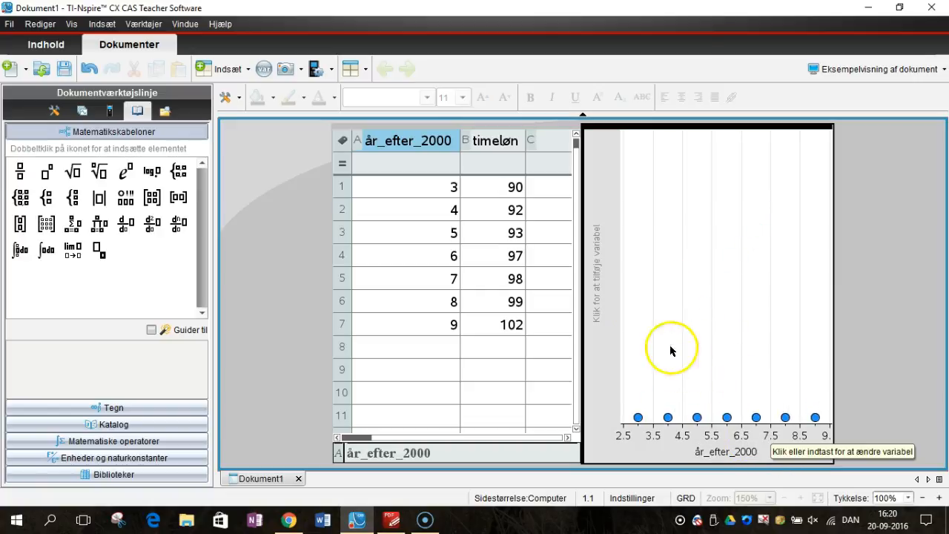
pyautogui.click(600, 301)
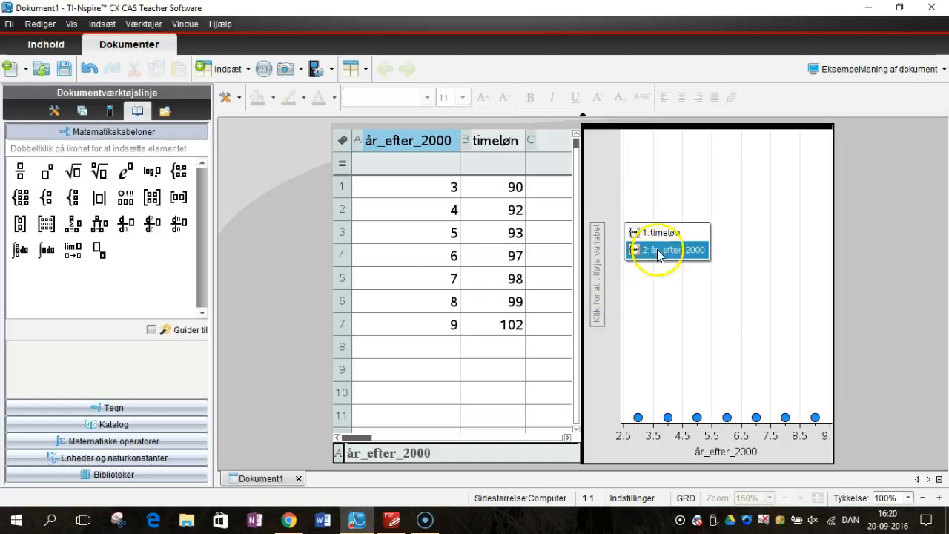
pyautogui.click(643, 233)
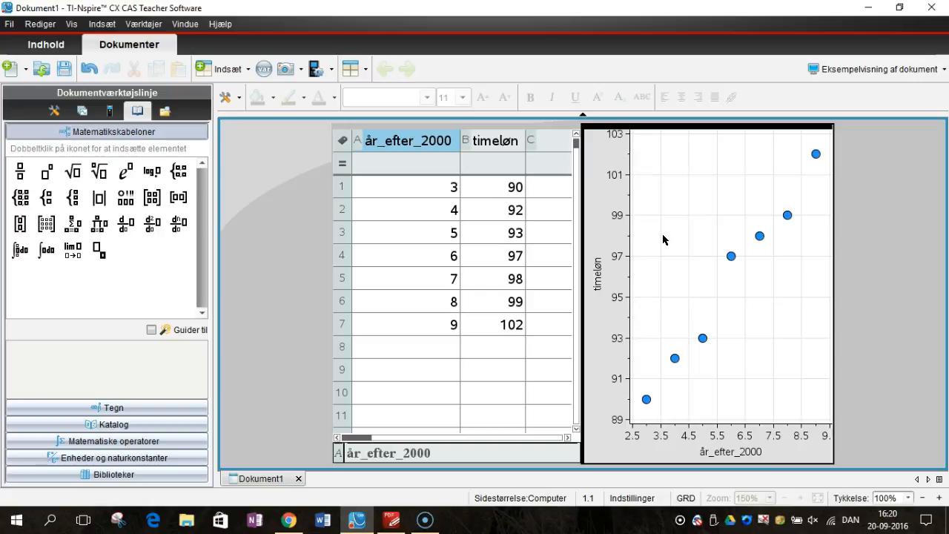
# Show the linear regression (mx+b) on the scatter plot and move its equation clear of the line, into the empty area below it.
pyautogui.click(234, 100)
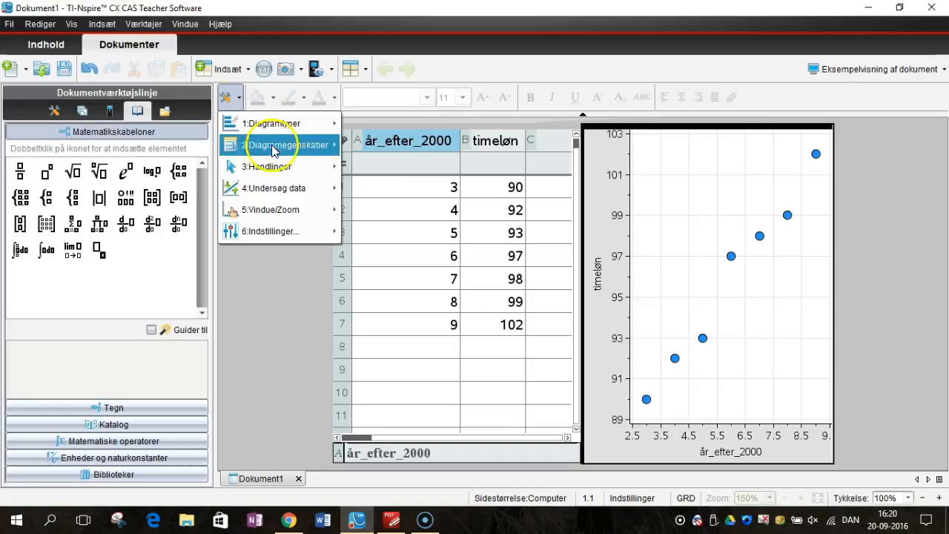
pyautogui.click(306, 188)
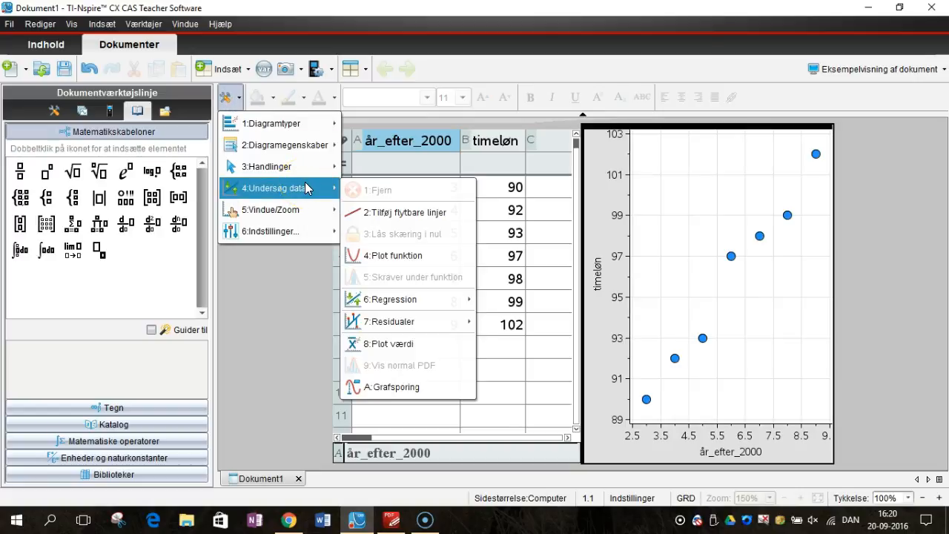
pyautogui.click(414, 300)
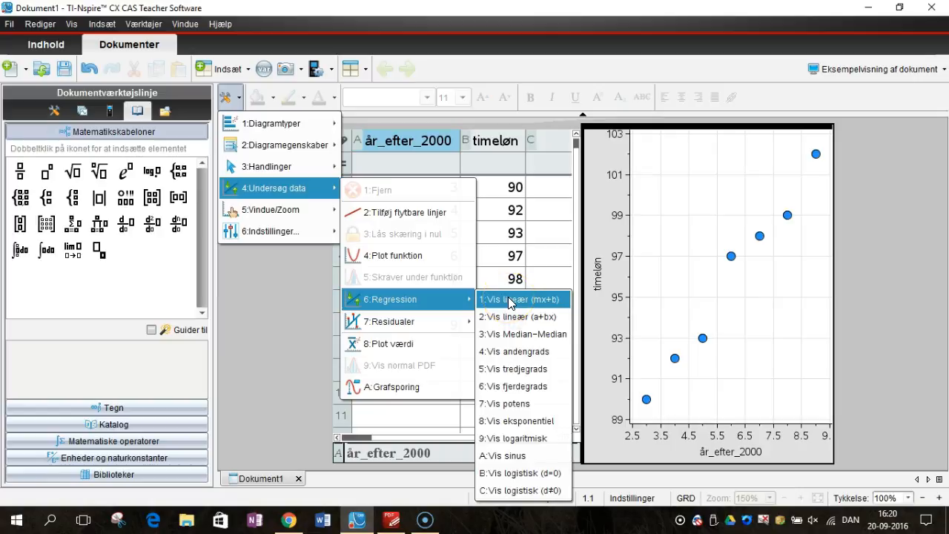
pyautogui.click(509, 300)
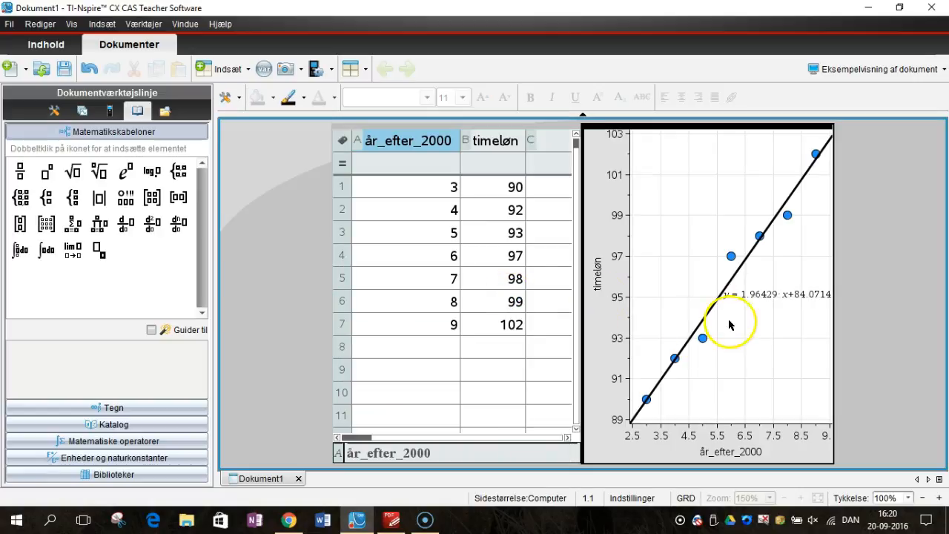
pyautogui.moveTo(756, 298); pyautogui.dragTo(738, 360)
pyautogui.click(716, 389)
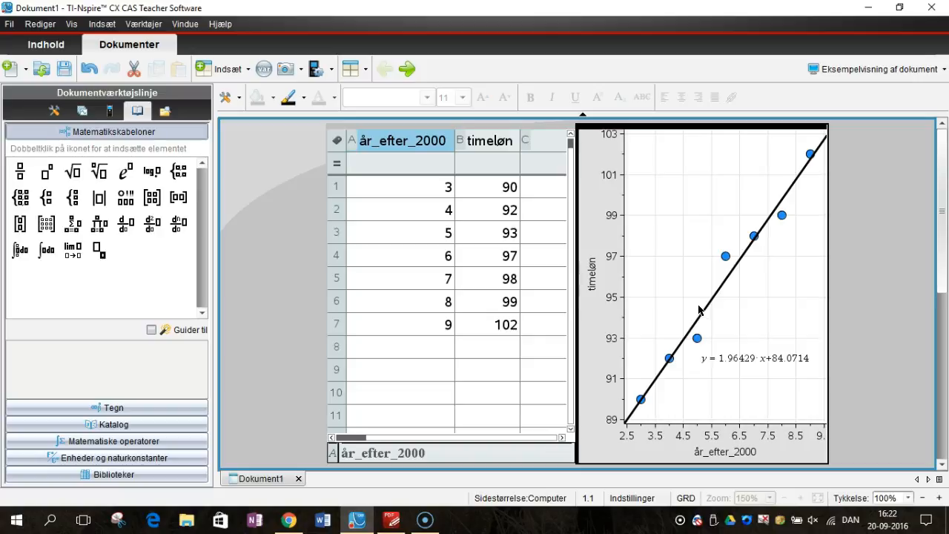
# On the notes page, insert a math box under "Regression uden en graf" and start a linear regression (mx+b) calculation in it.
pyautogui.click(945, 405)
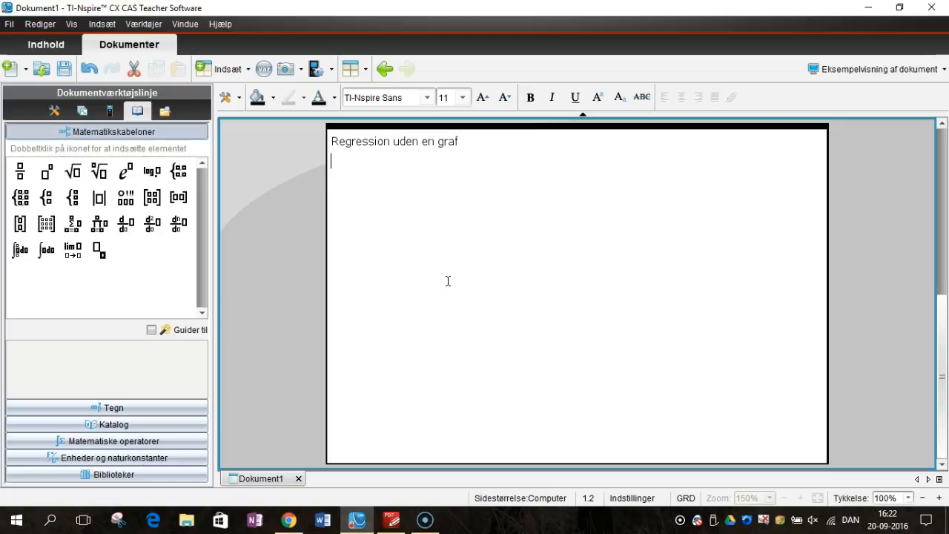
pyautogui.hotkey('ctrl', 'm')
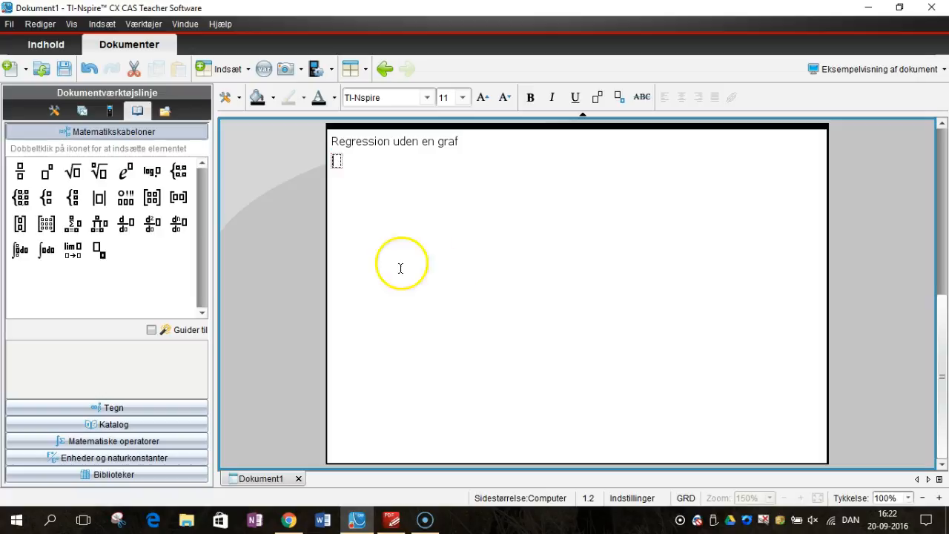
pyautogui.click(229, 101)
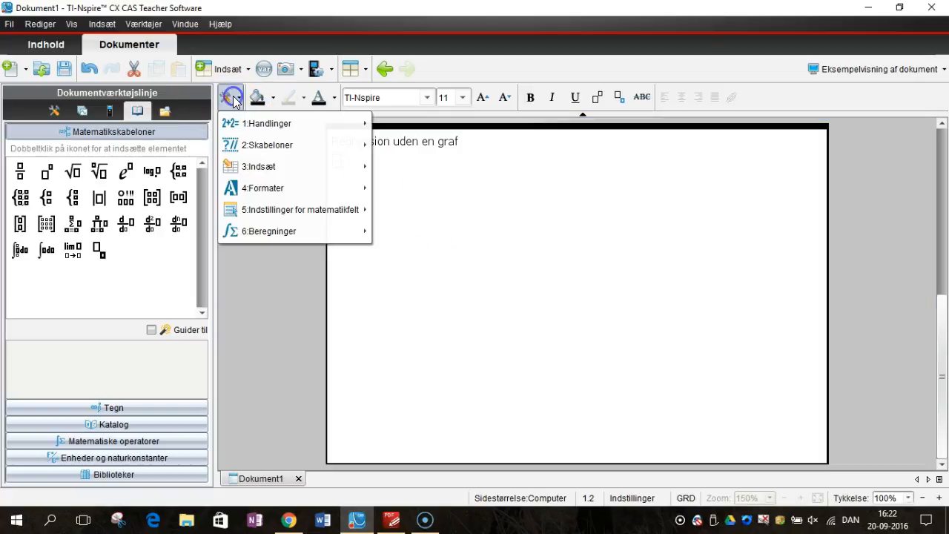
pyautogui.moveTo(342, 242)
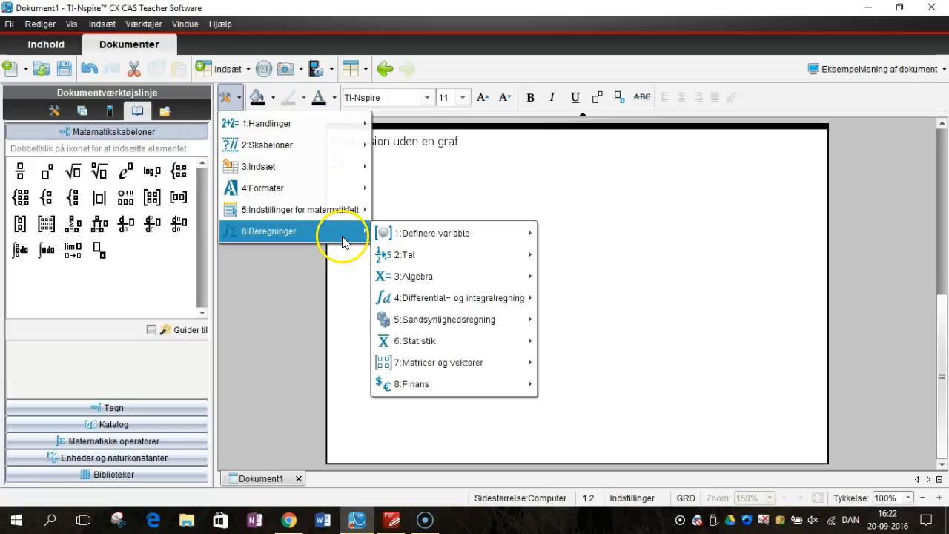
pyautogui.moveTo(500, 353)
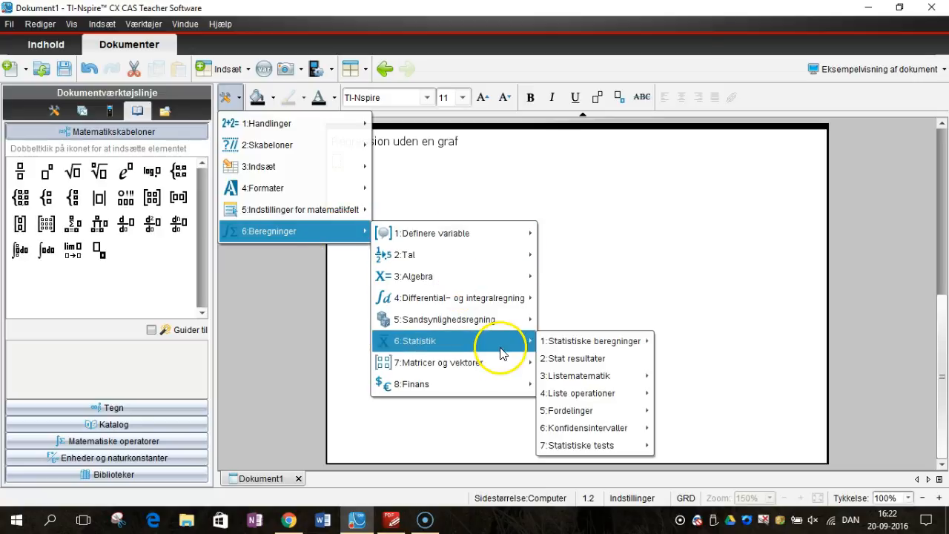
pyautogui.moveTo(589, 345)
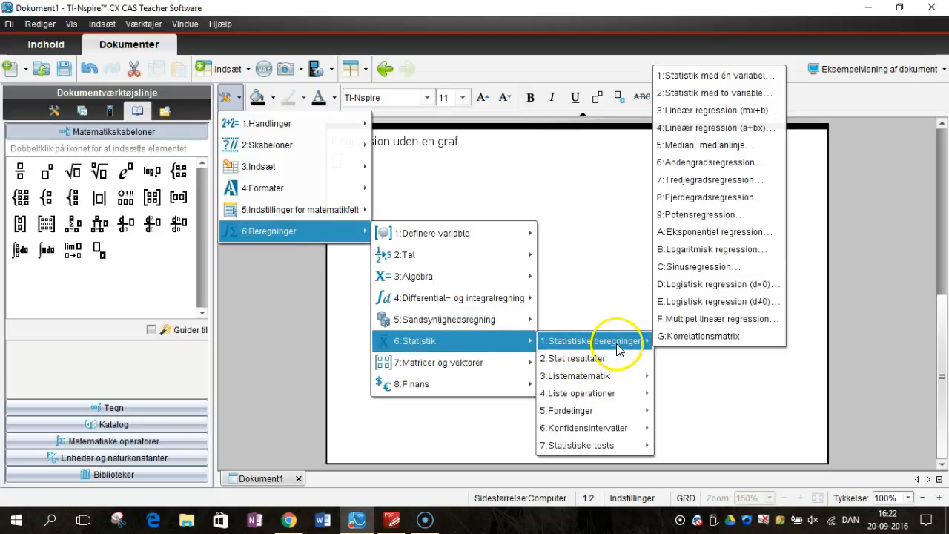
pyautogui.click(703, 116)
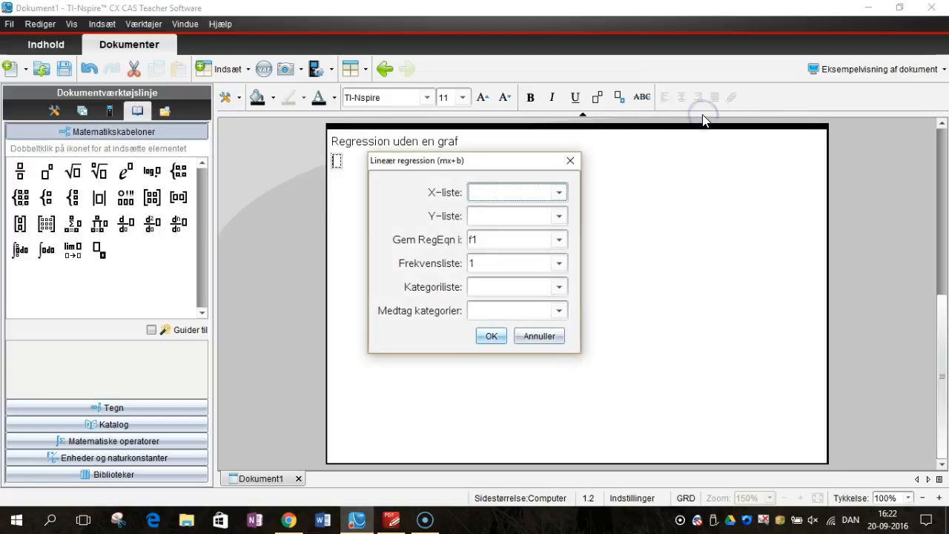
# Run the linear regression with år_efter_2000 as X list and timeløn as Y list, saving the regression equation to f.
pyautogui.click(560, 193)
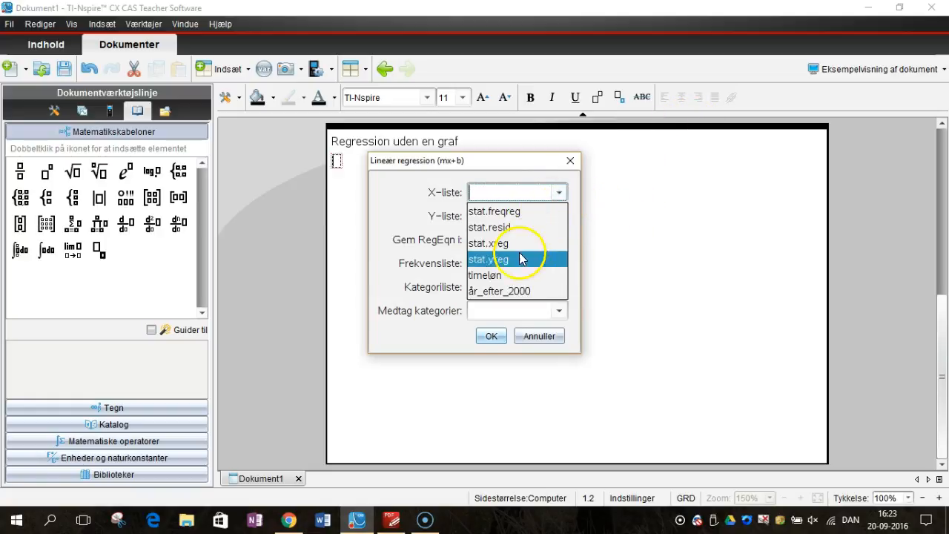
pyautogui.click(507, 289)
pyautogui.click(552, 216)
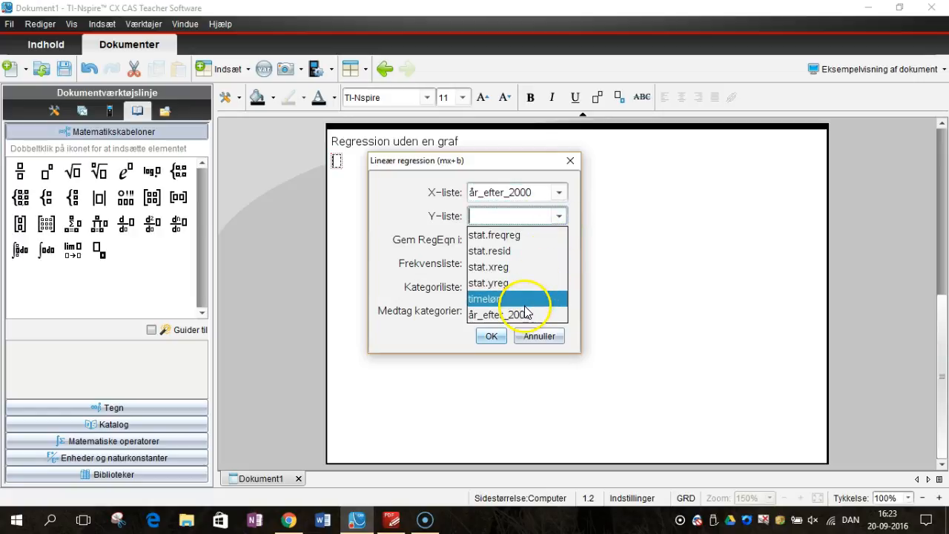
pyautogui.click(525, 301)
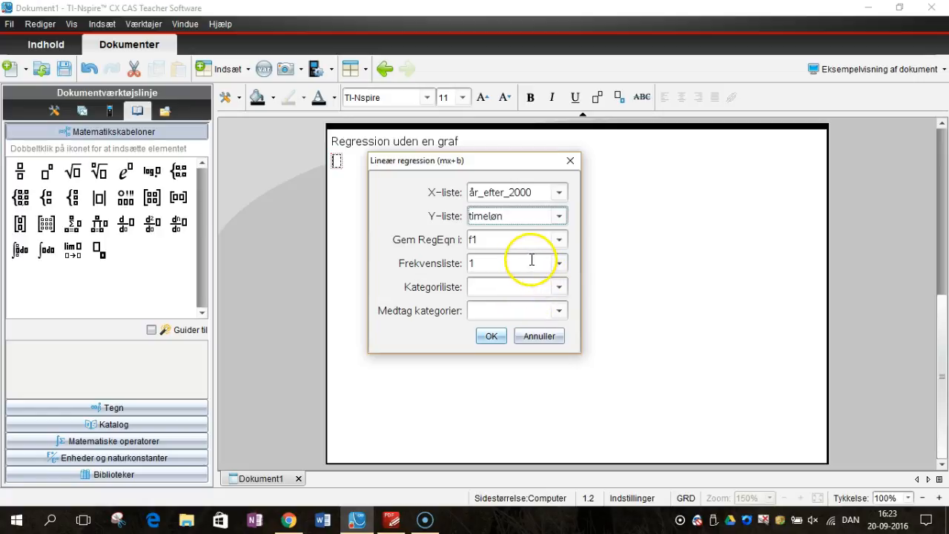
pyautogui.click(498, 240)
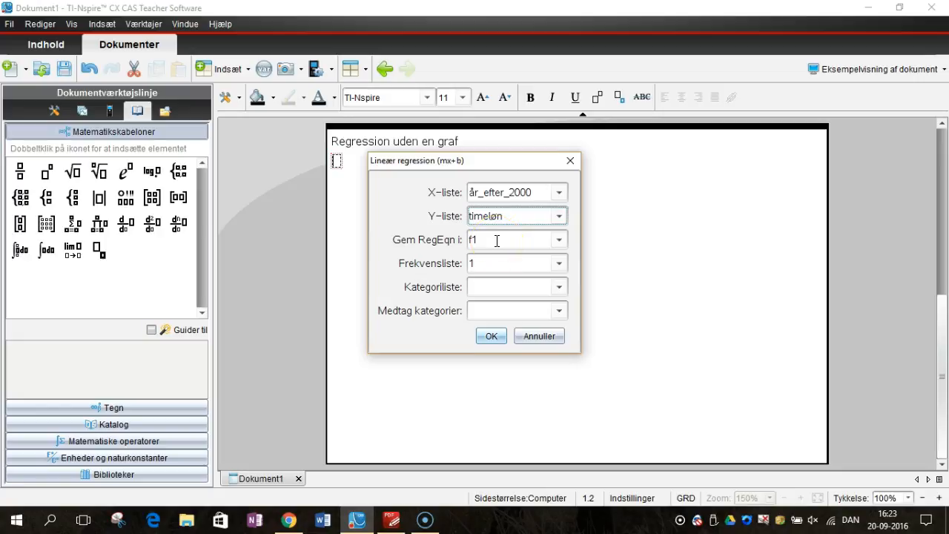
pyautogui.doubleClick(494, 239)
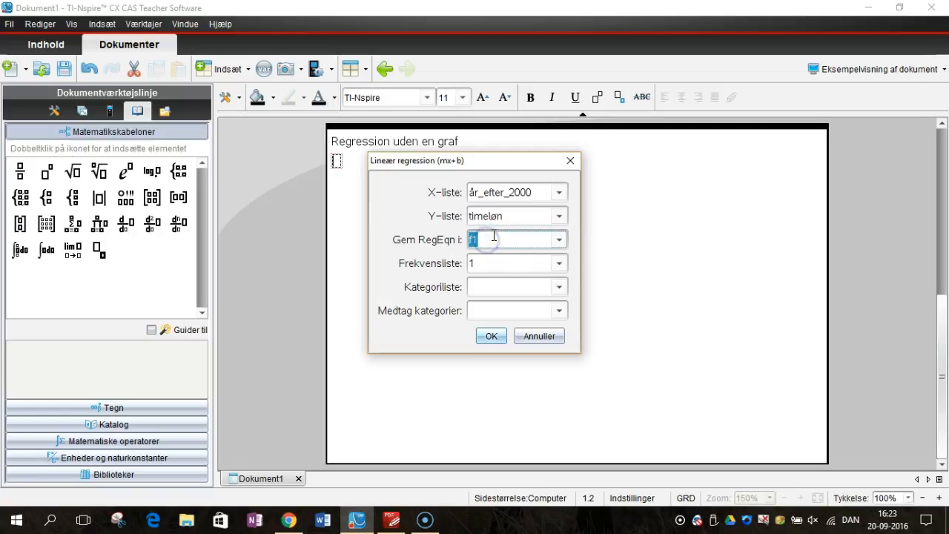
pyautogui.write('f')
pyautogui.click(502, 342)
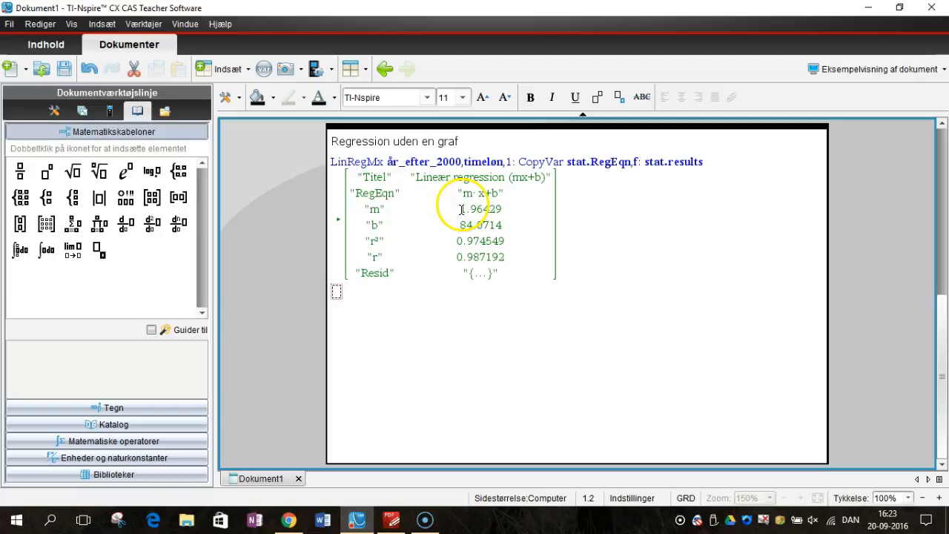
# Examine the slope m, the intercept b and the r² value in the regression results.
pyautogui.moveTo(461, 209); pyautogui.dragTo(501, 211)
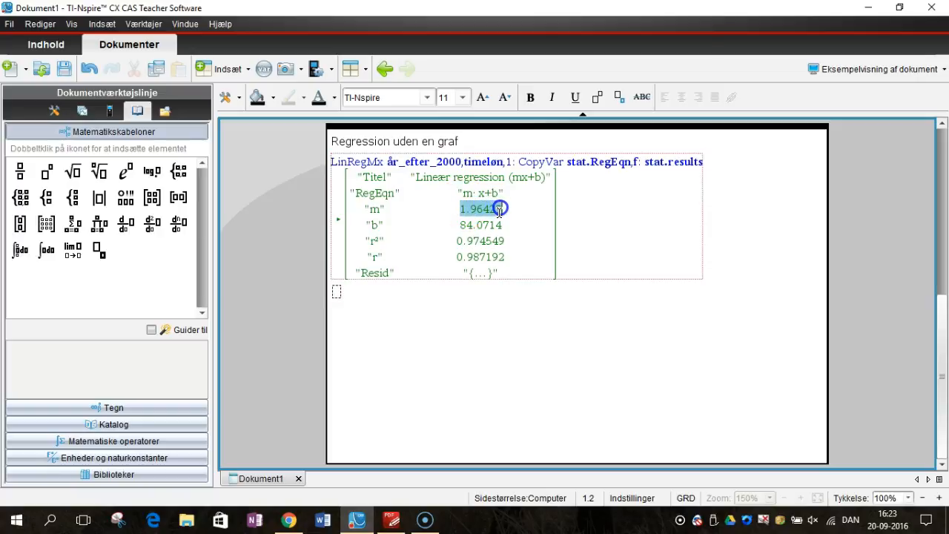
pyautogui.click(463, 224)
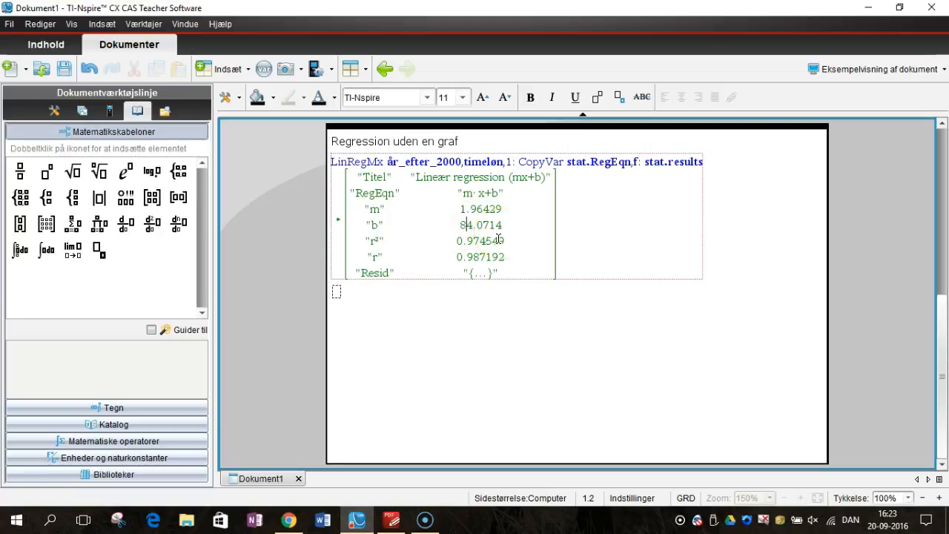
pyautogui.moveTo(458, 242); pyautogui.dragTo(504, 241)
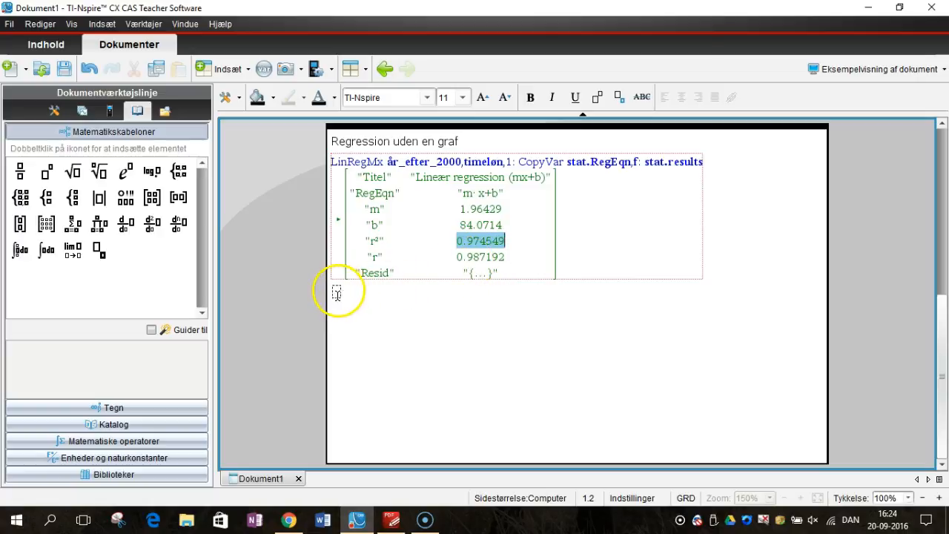
pyautogui.click(337, 293)
pyautogui.click(495, 205)
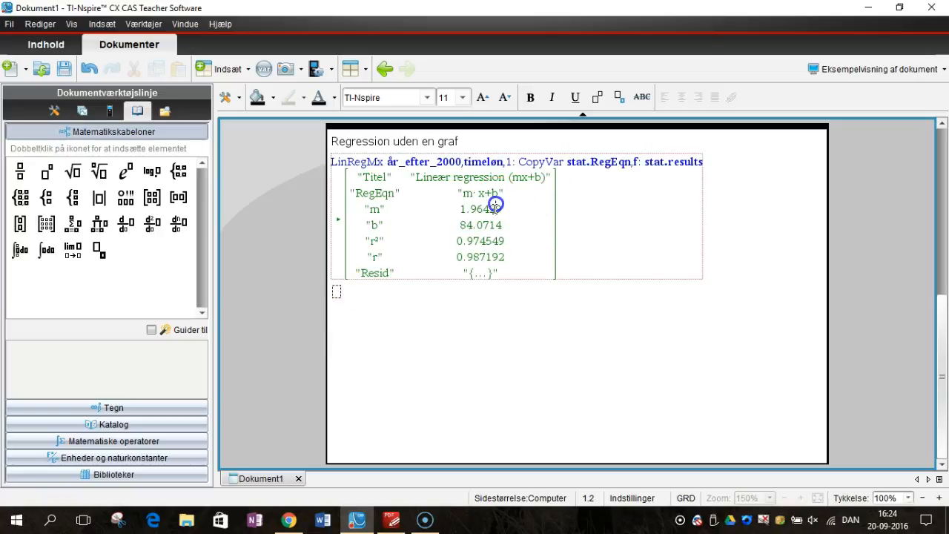
pyautogui.click(457, 206)
pyautogui.moveTo(458, 206); pyautogui.dragTo(502, 224)
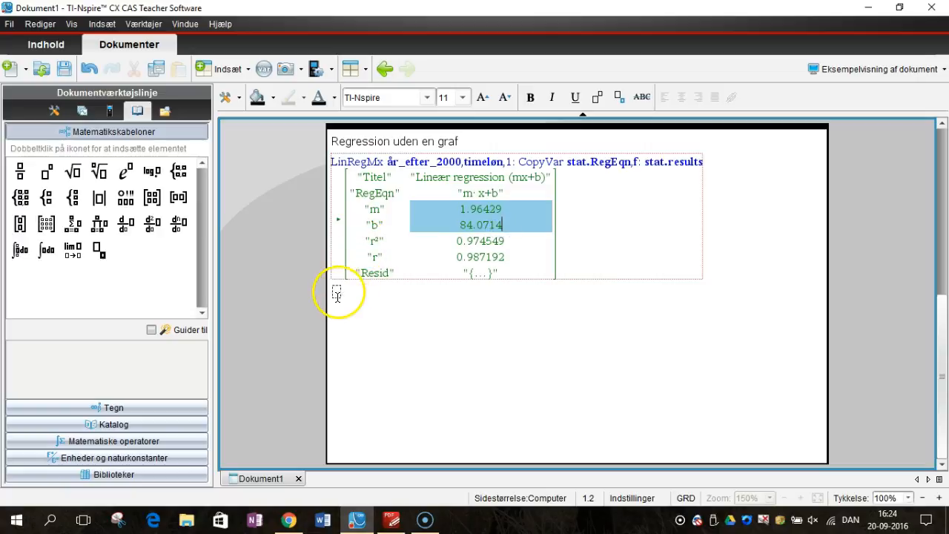
# Evaluate f(x) in the math box below the regression results to display the regression function.
pyautogui.click(337, 293)
pyautogui.write('f(x')
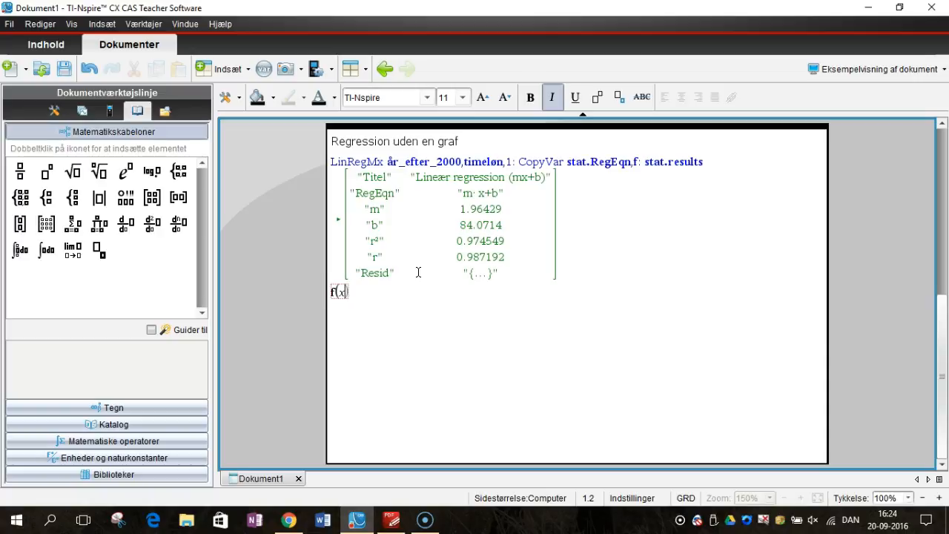
pyautogui.press('Return')
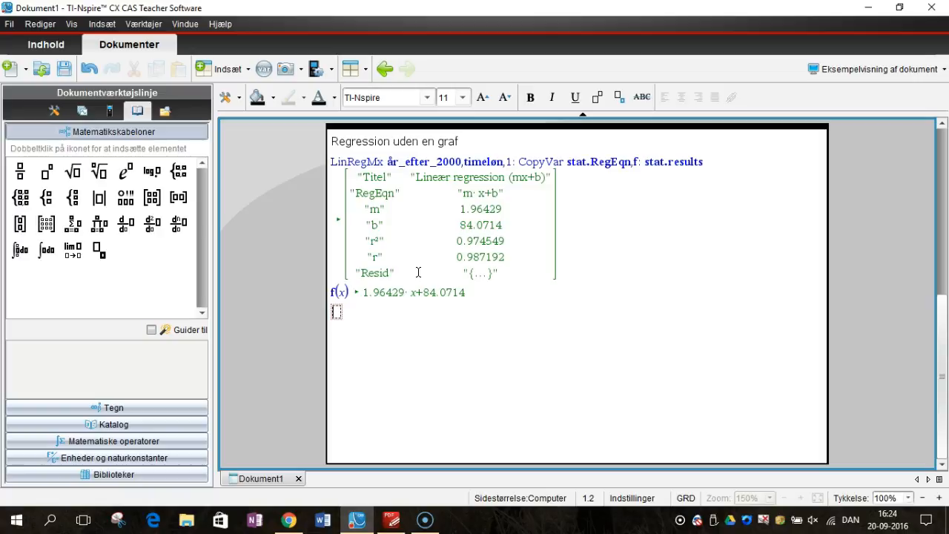
# Calculate f(16) in the next math box and return to the page with the spreadsheet and scatter plot.
pyautogui.write('f(')
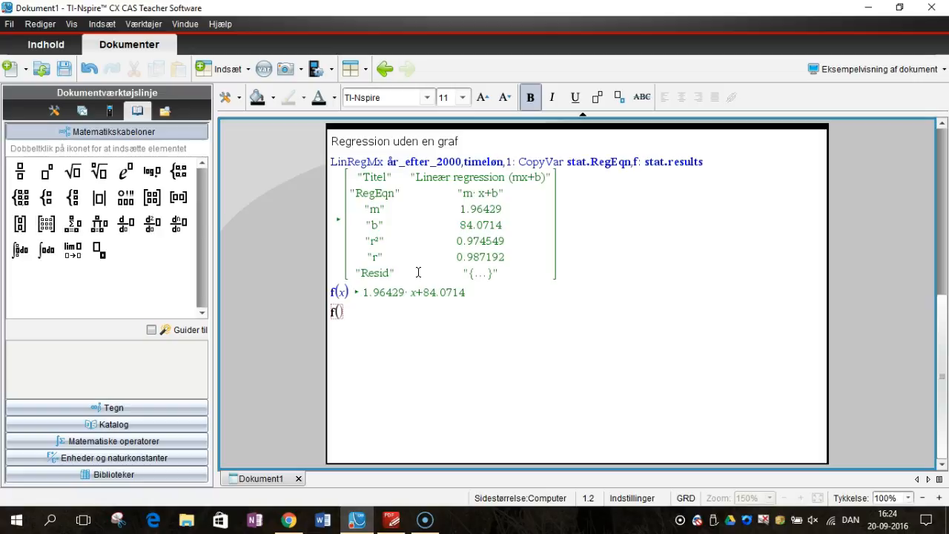
pyautogui.write('16')
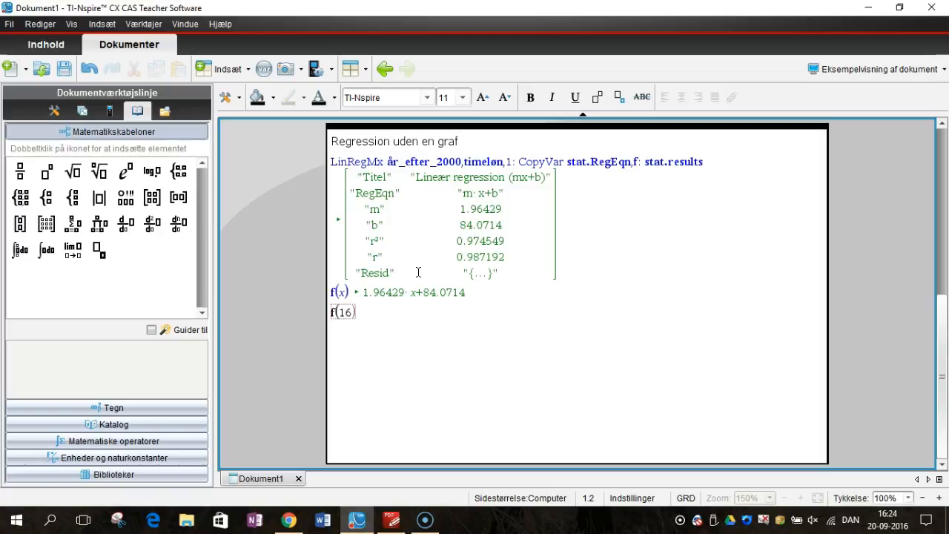
pyautogui.press('Return')
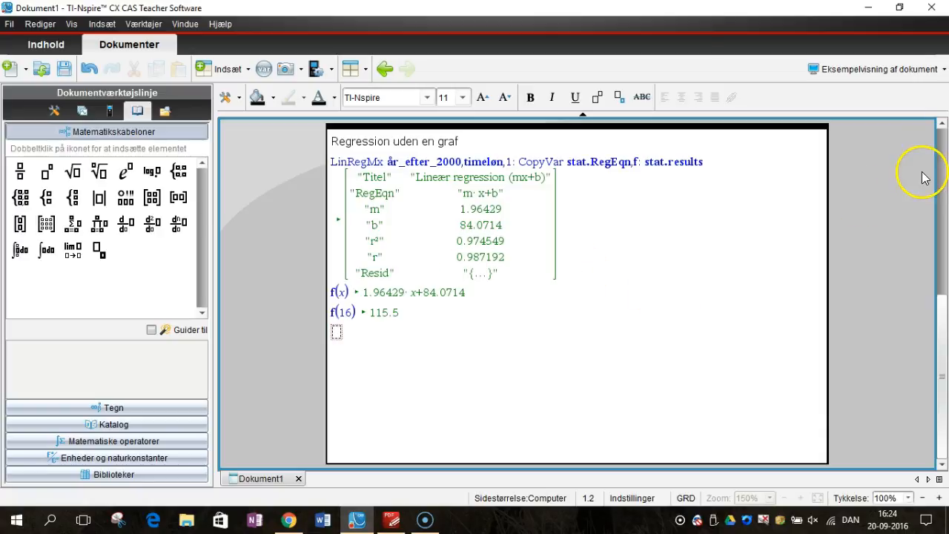
pyautogui.click(943, 165)
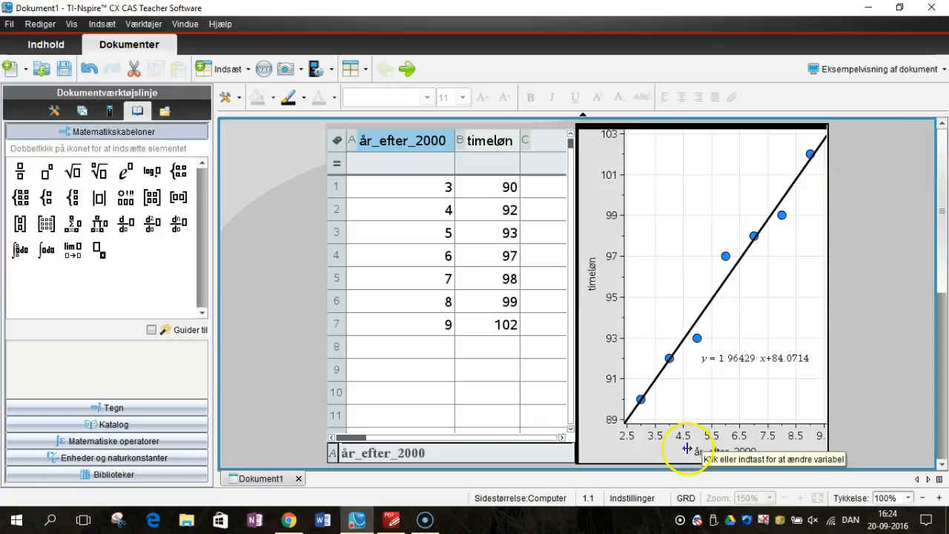